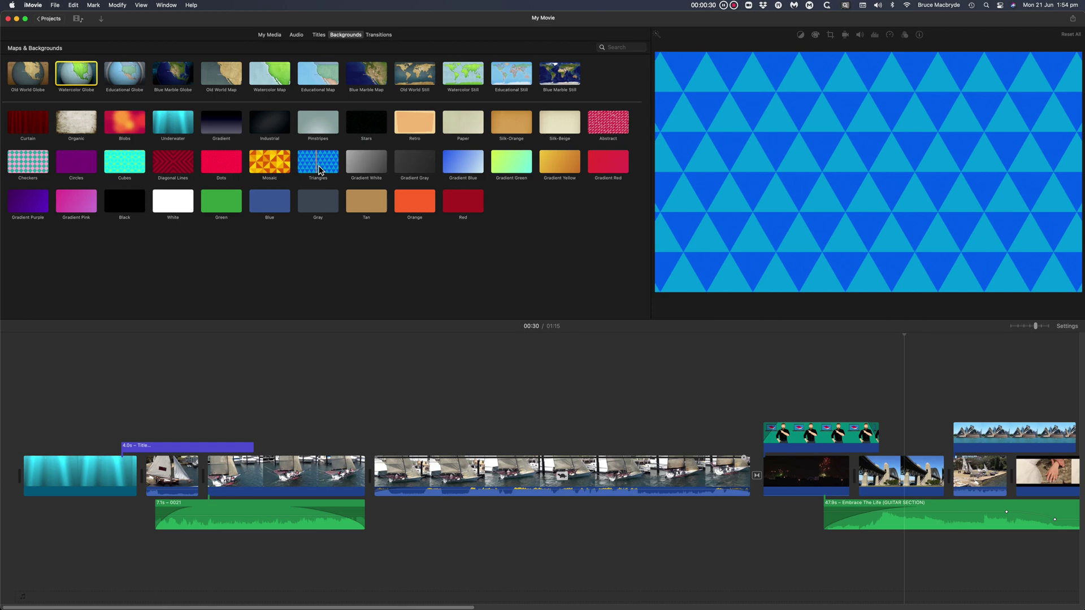
Create a new movie project, My Movie 1, from the Projects list and view its settings.
left_click(50, 18)
left_click(74, 110)
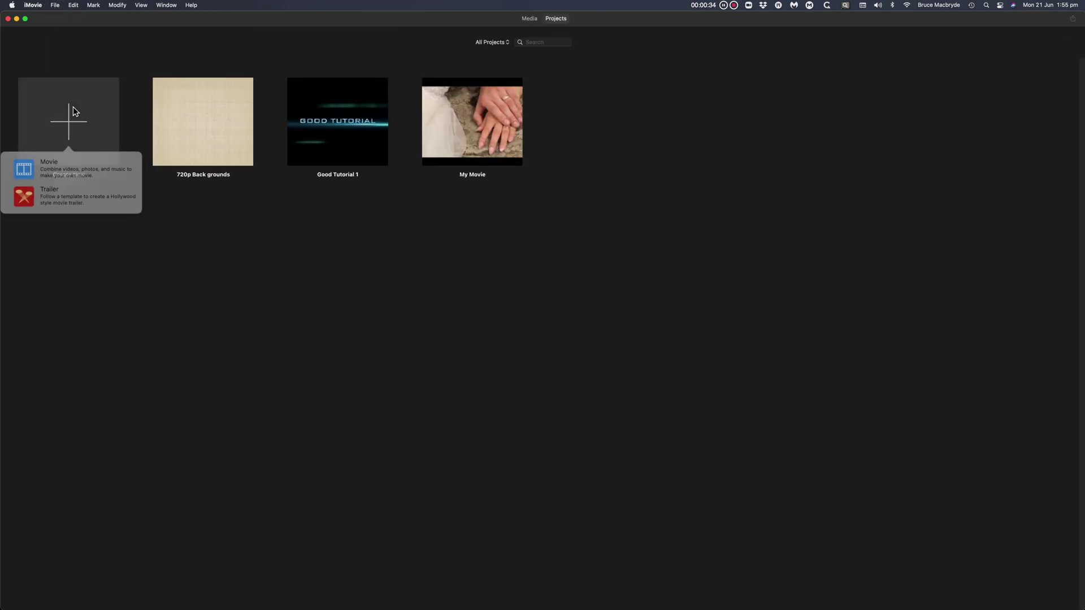
left_click(61, 159)
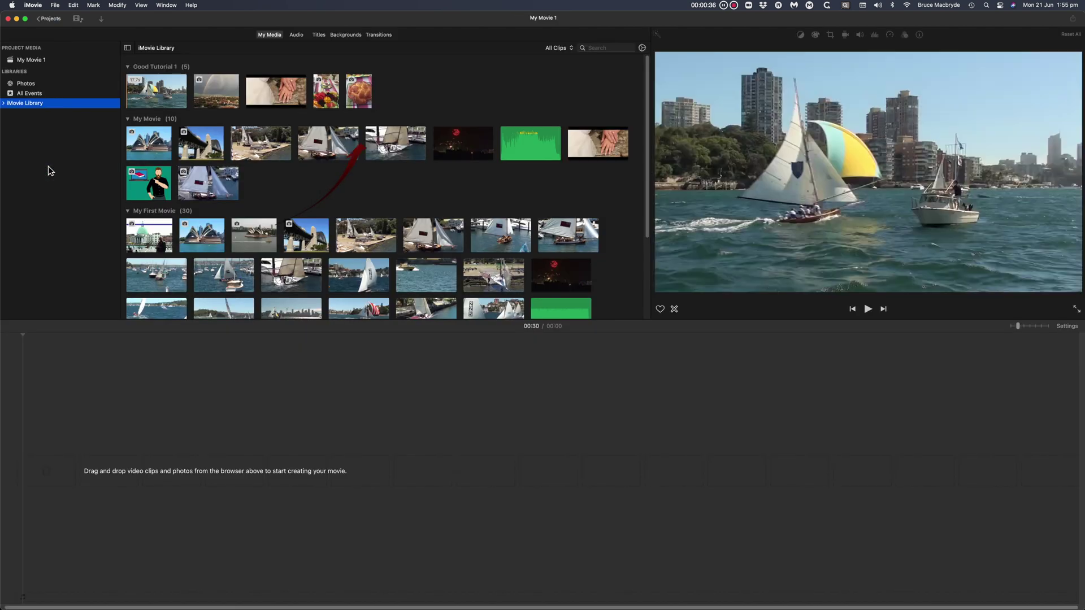
left_click(346, 35)
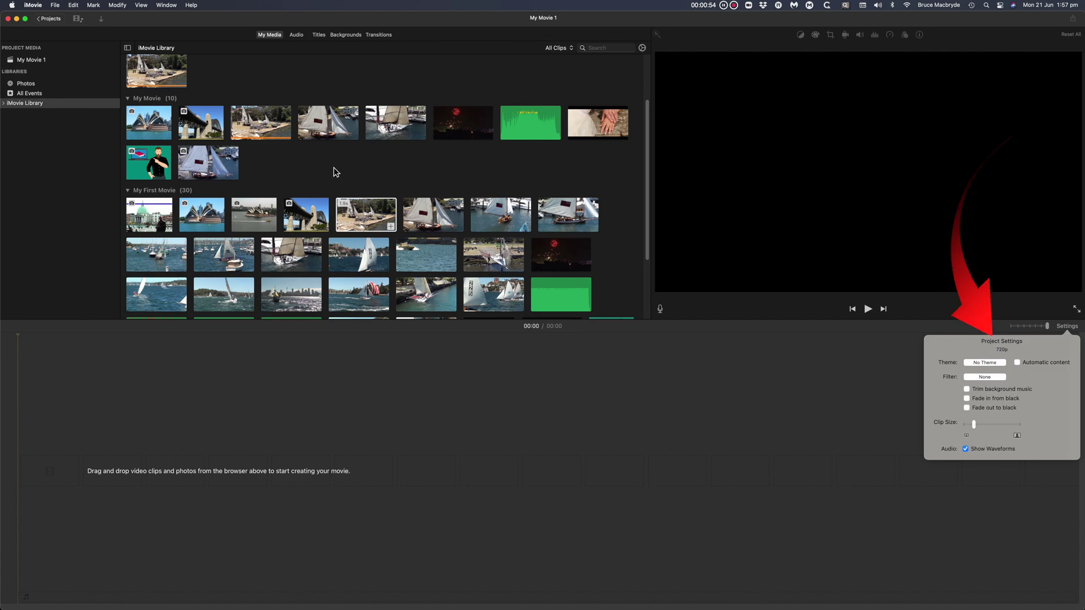
Select the Blue Marble Globe clip, check the project settings, deselect it, and return to My Media.
left_click(334, 168)
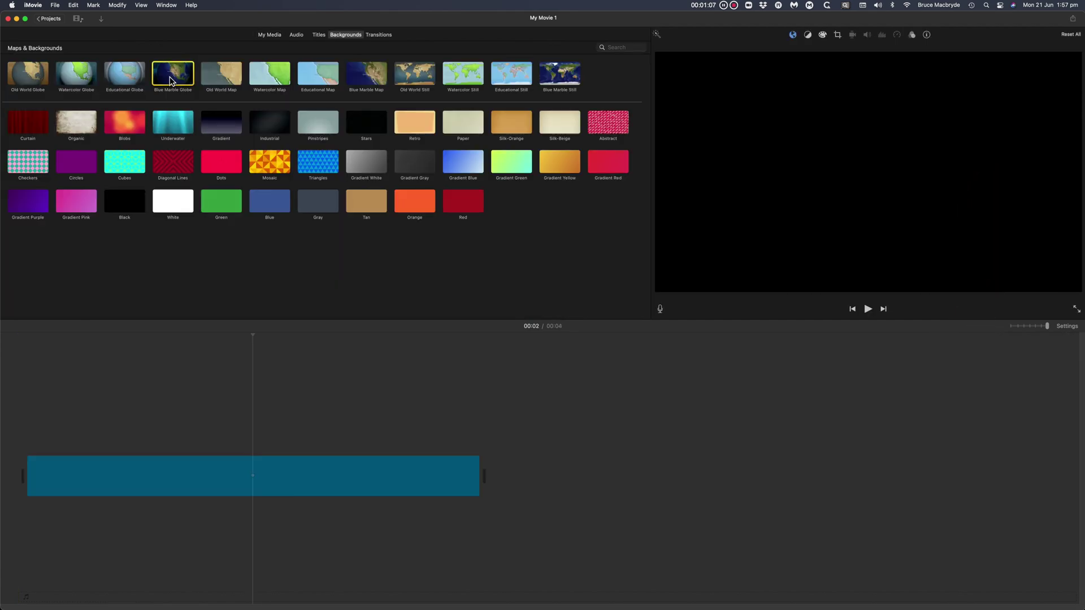
left_click(271, 463)
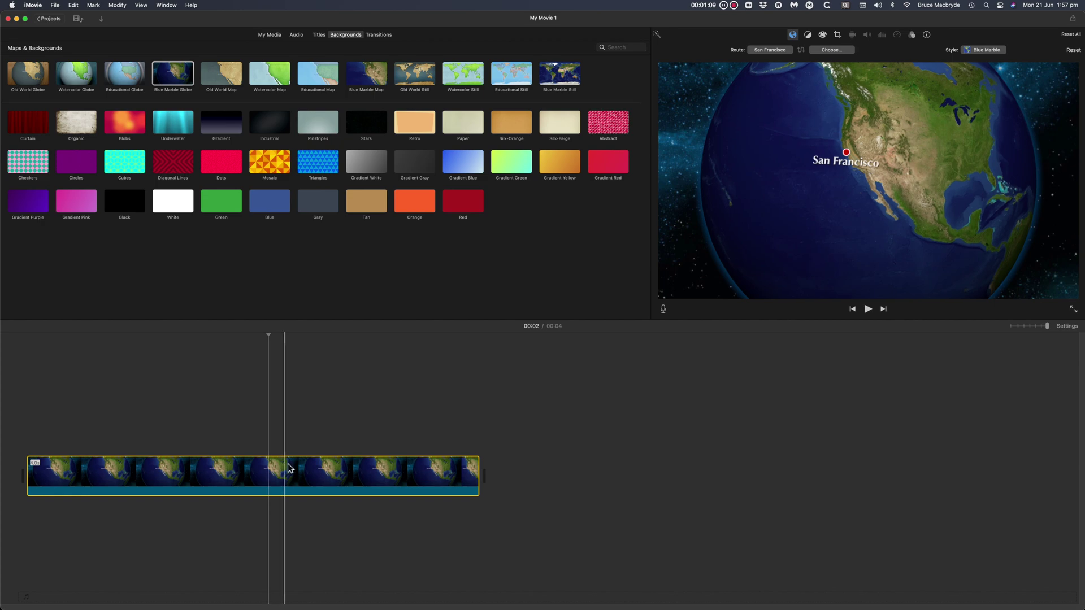
left_click(1066, 327)
left_click(842, 362)
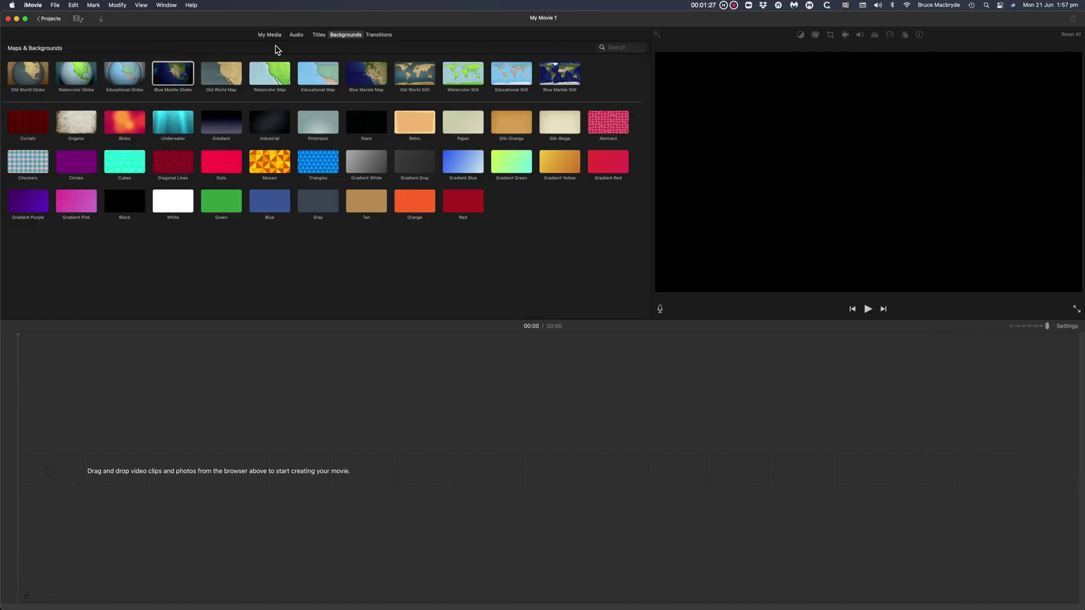
left_click(276, 36)
Drag My First Movie's 27.4s restaurant clip into the timeline and check the 4K project settings.
scroll(378, 199, "down", 5)
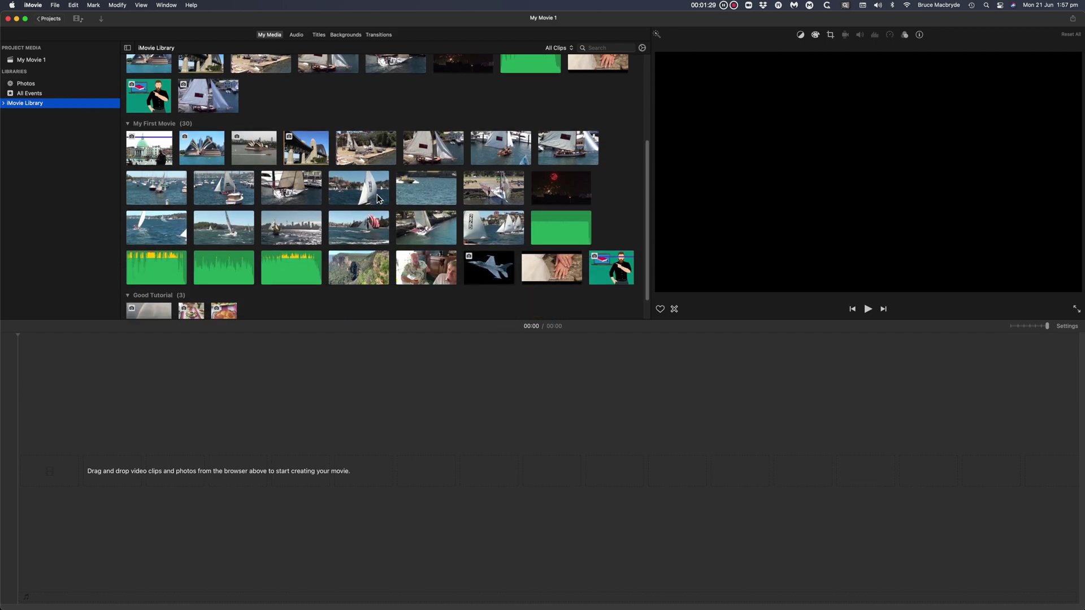
left_click(428, 244)
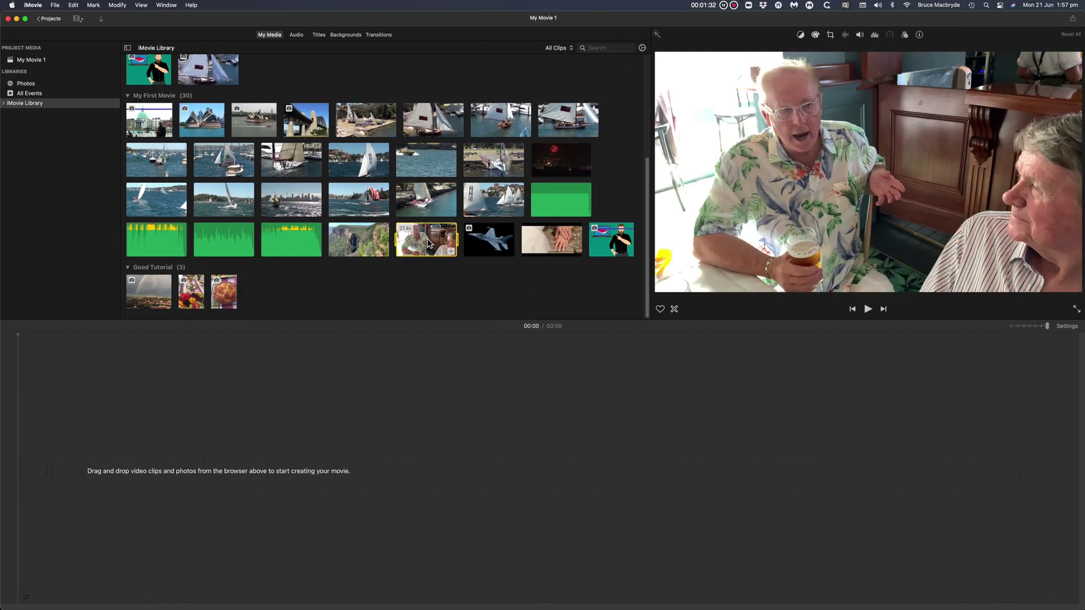
left_click_drag(427, 244, 159, 452)
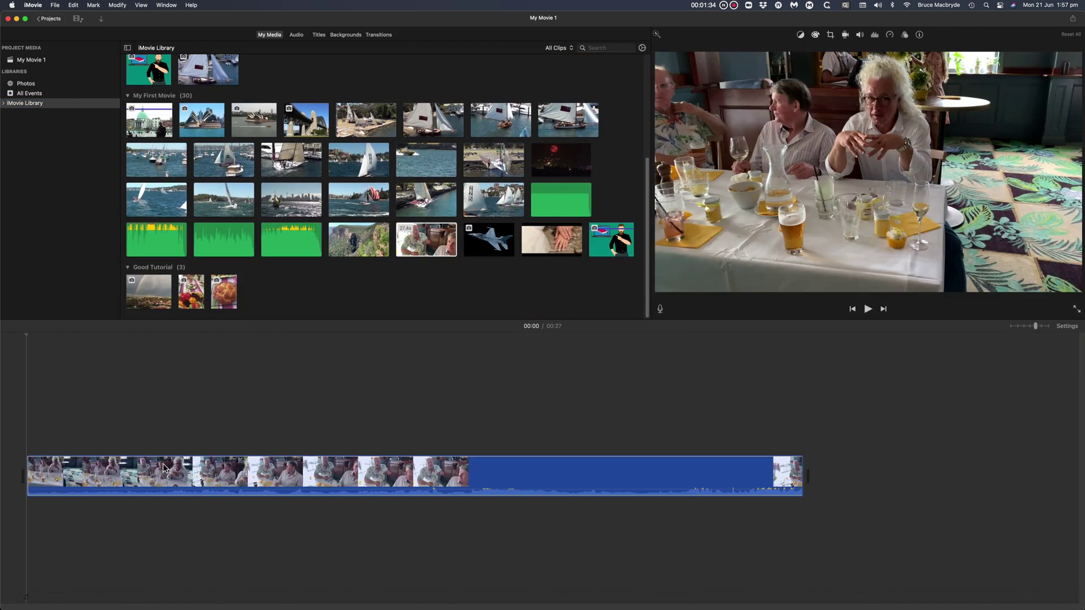
left_click(1069, 327)
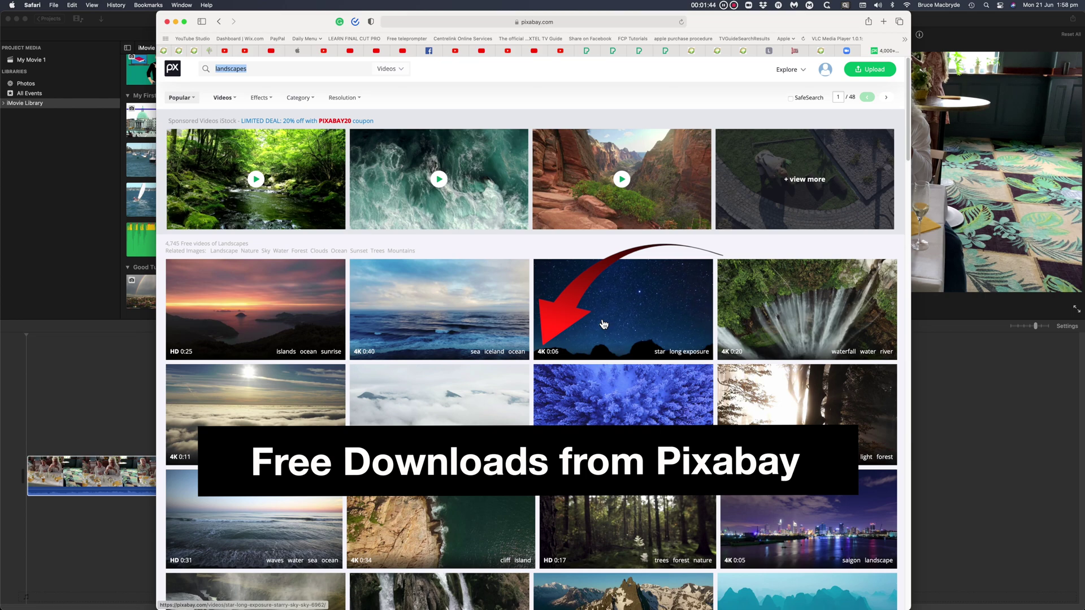
Download the Pixabay starry night sky video at 4096×2304.
left_click(603, 324)
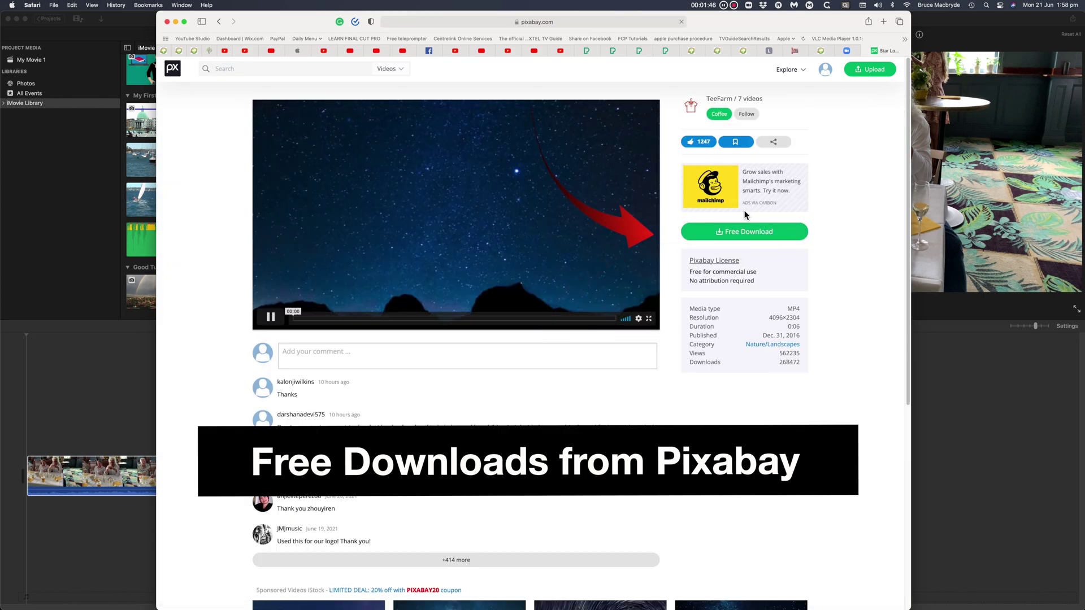
left_click(732, 232)
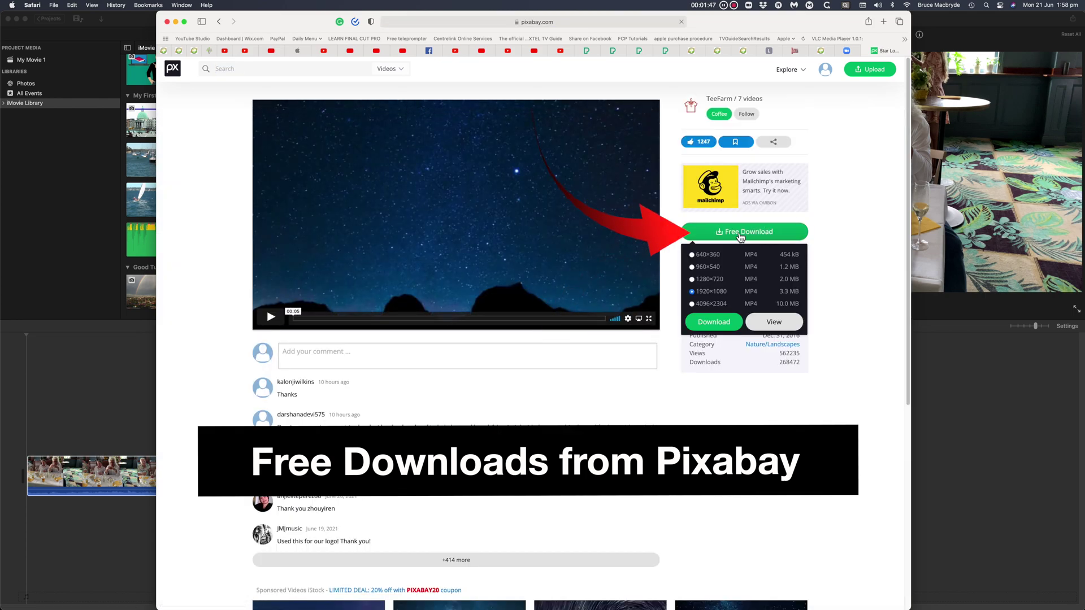
left_click(692, 304)
left_click(715, 322)
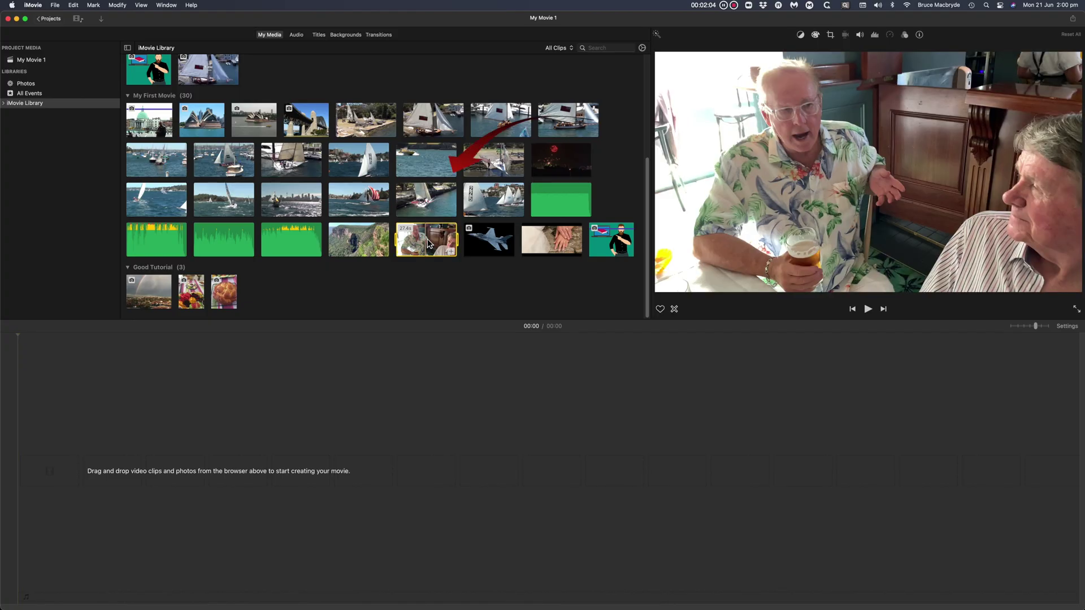
Add the restaurant clip, check the resolution, and append the Old World Globe background.
left_click(451, 250)
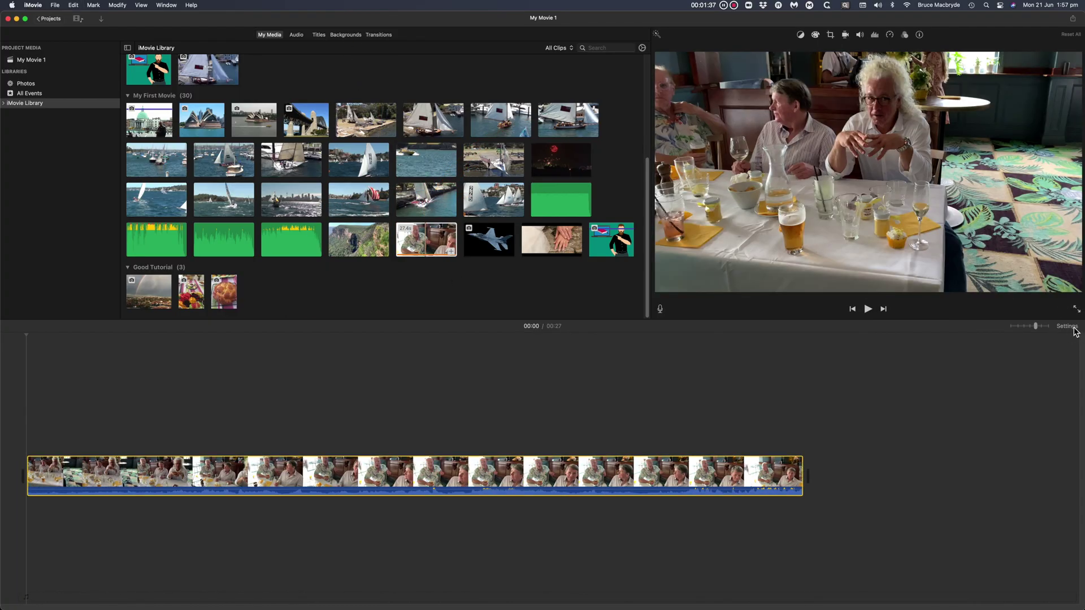
left_click(1068, 326)
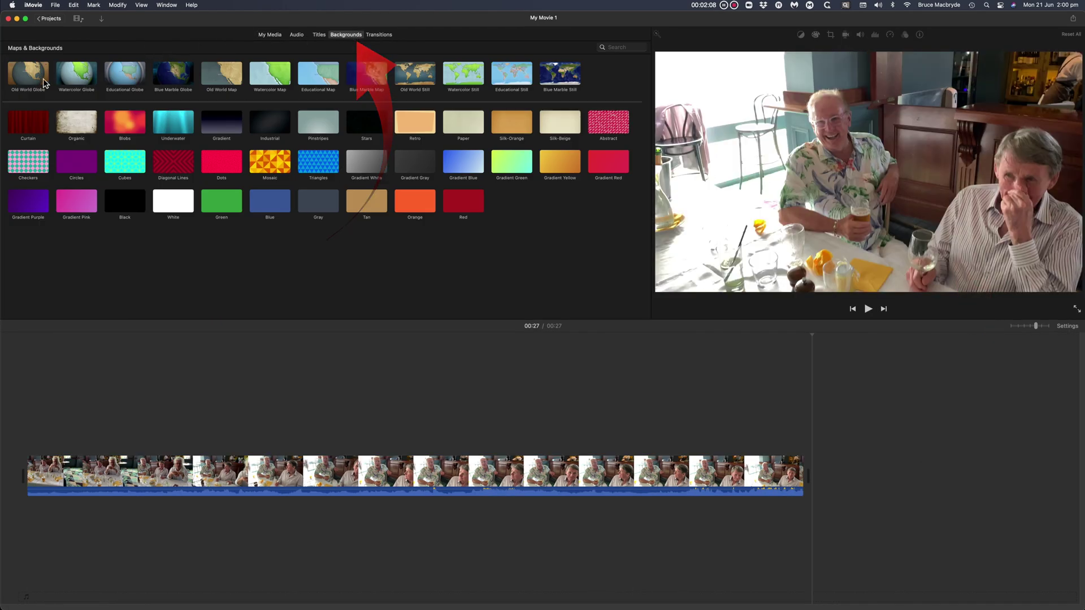
left_click(40, 83)
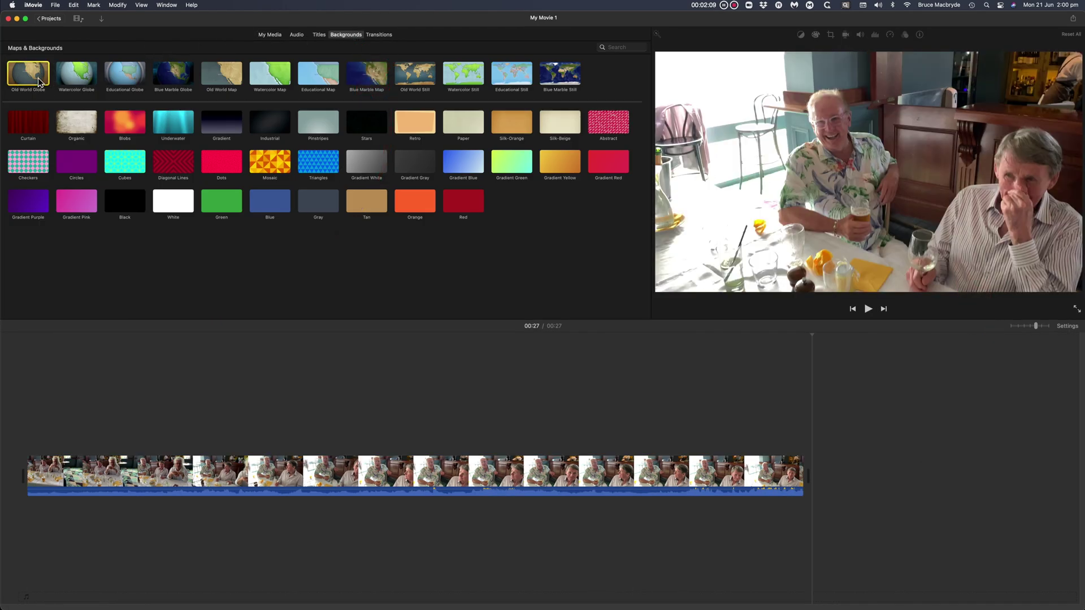
left_click(41, 82)
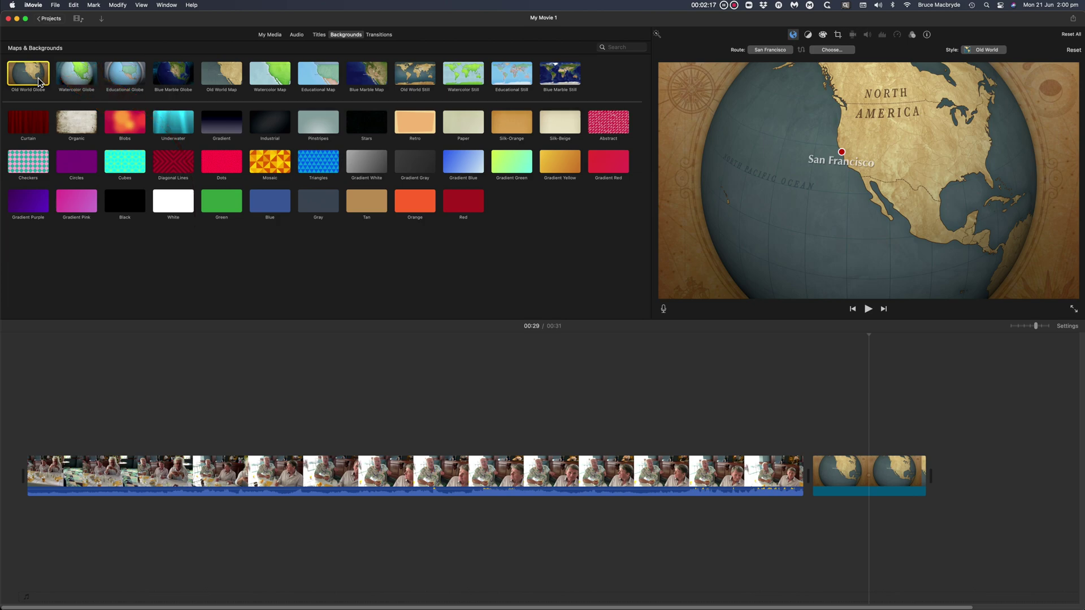
Append the Watercolor, Educational and Blue Marble Globe backgrounds to the movie's end.
left_click(85, 79)
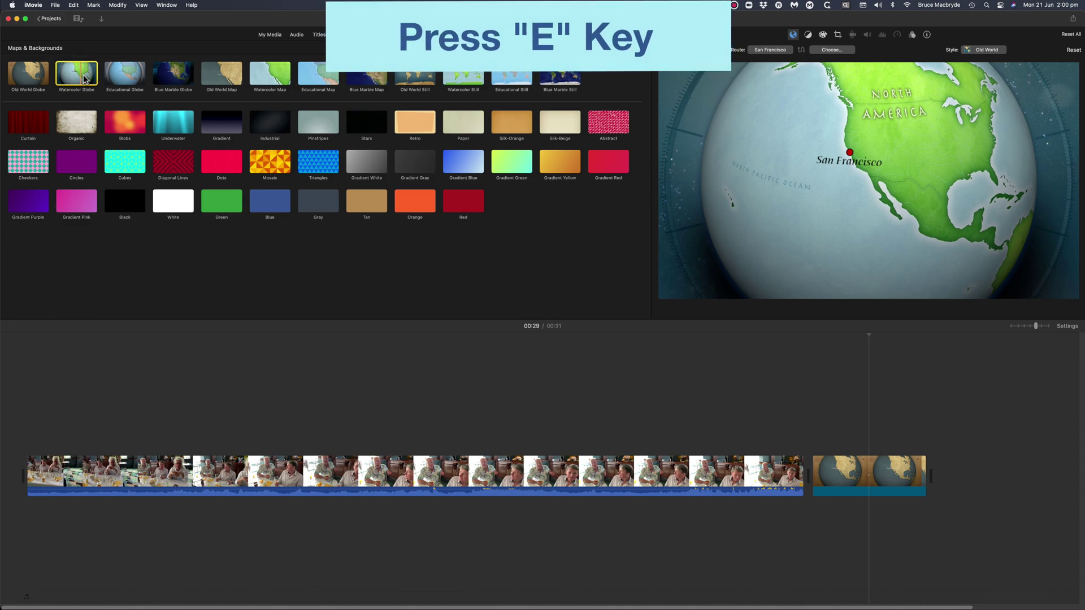
key("e")
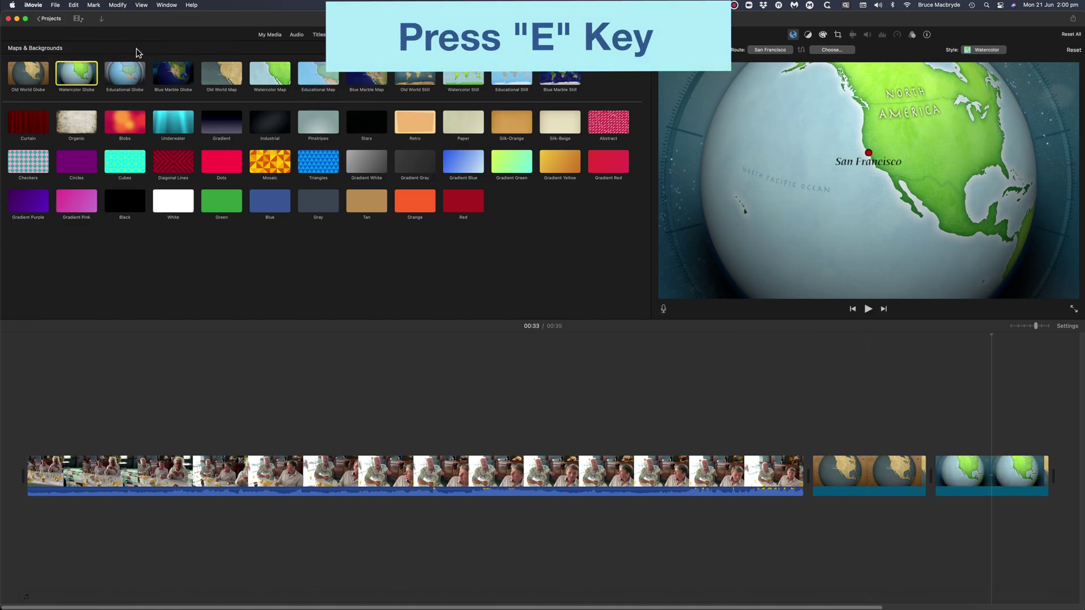
left_click(126, 75)
key("e")
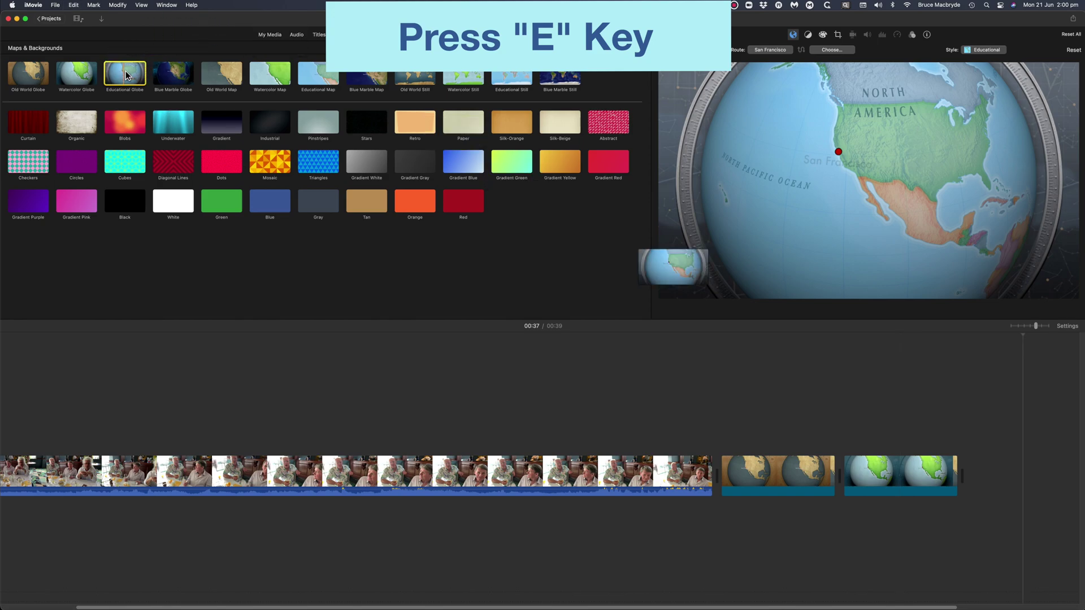
left_click(173, 75)
key("e")
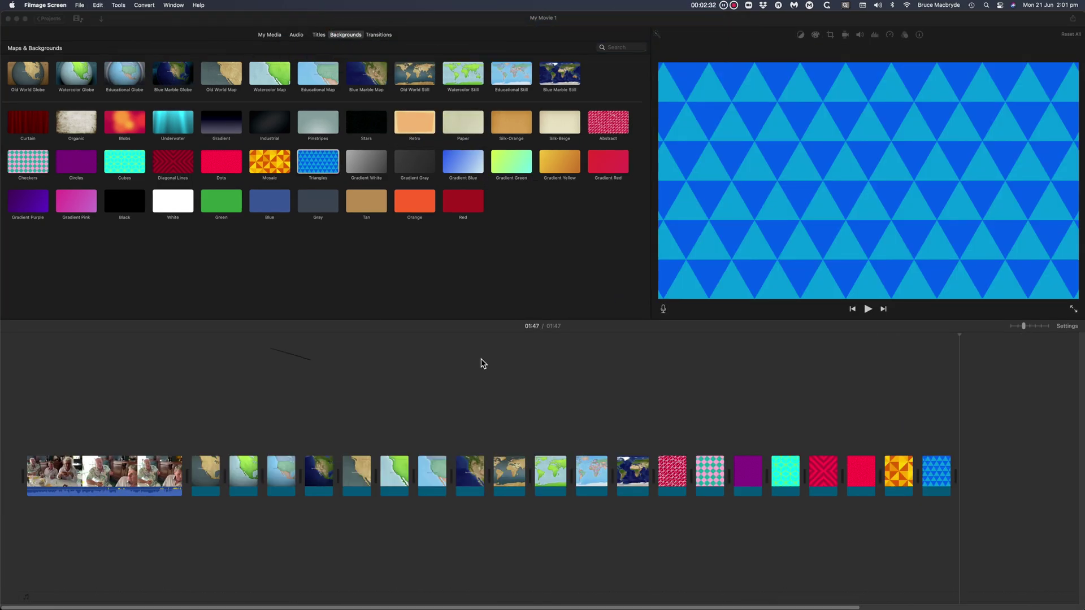
Delete the leftover video clip and send My Movie 1 to Final Cut Pro.
left_click(167, 491)
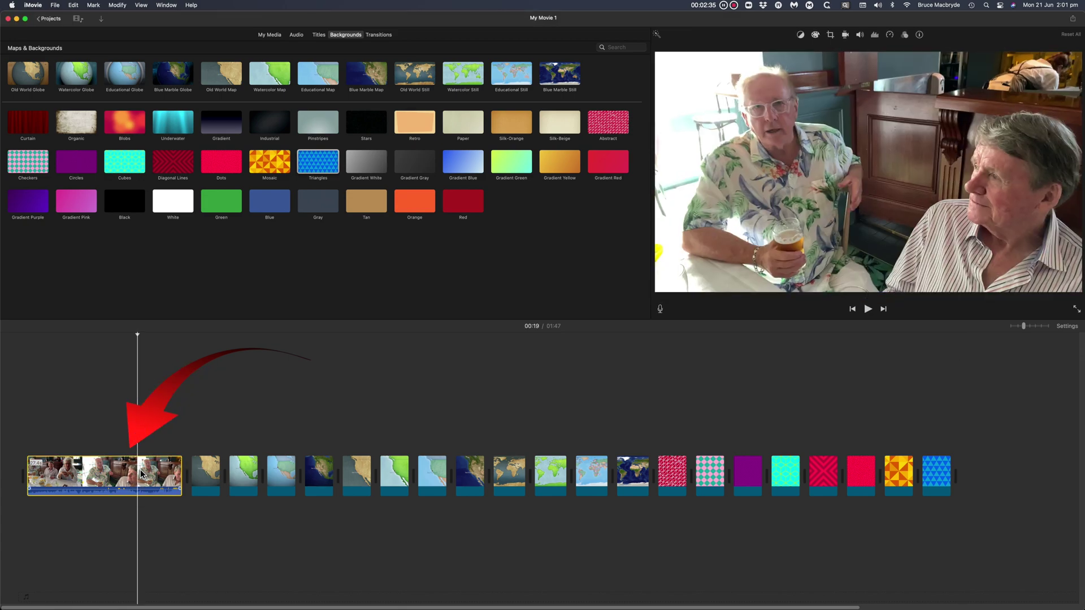
key("Delete")
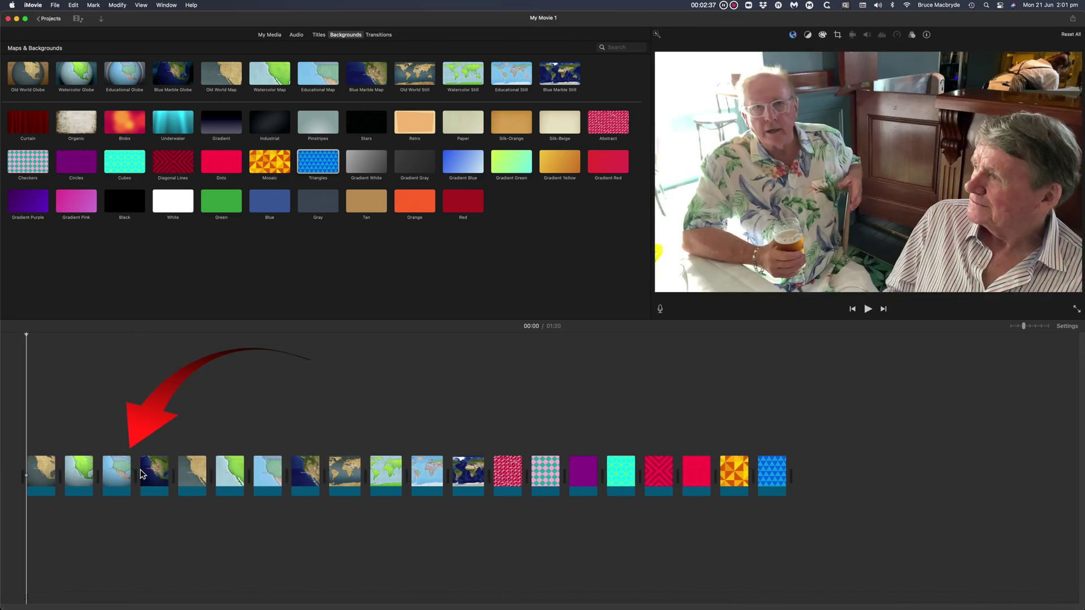
left_click(1073, 328)
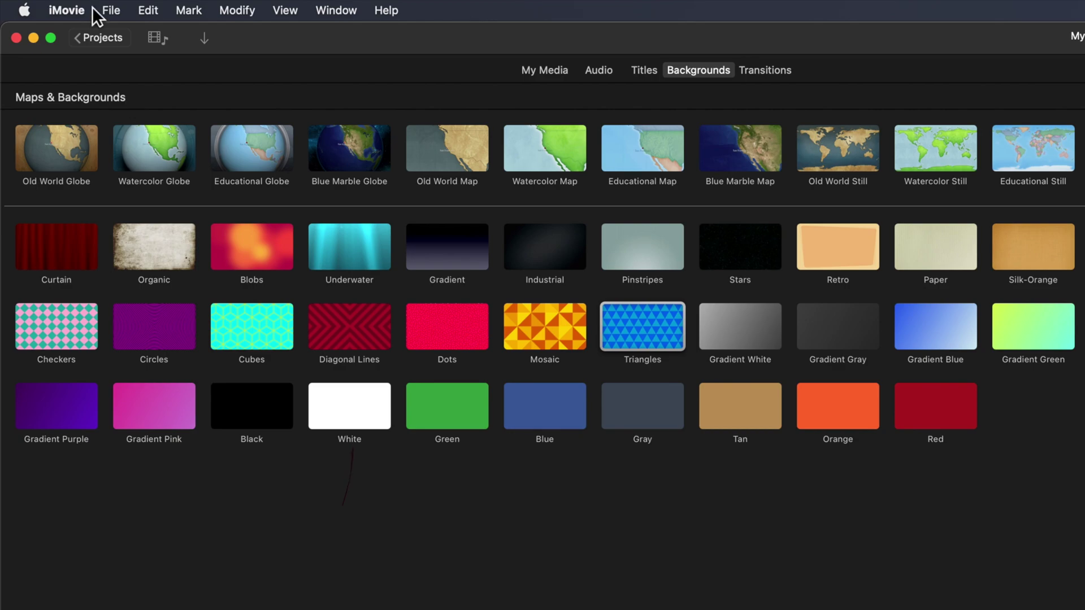
left_click(116, 11)
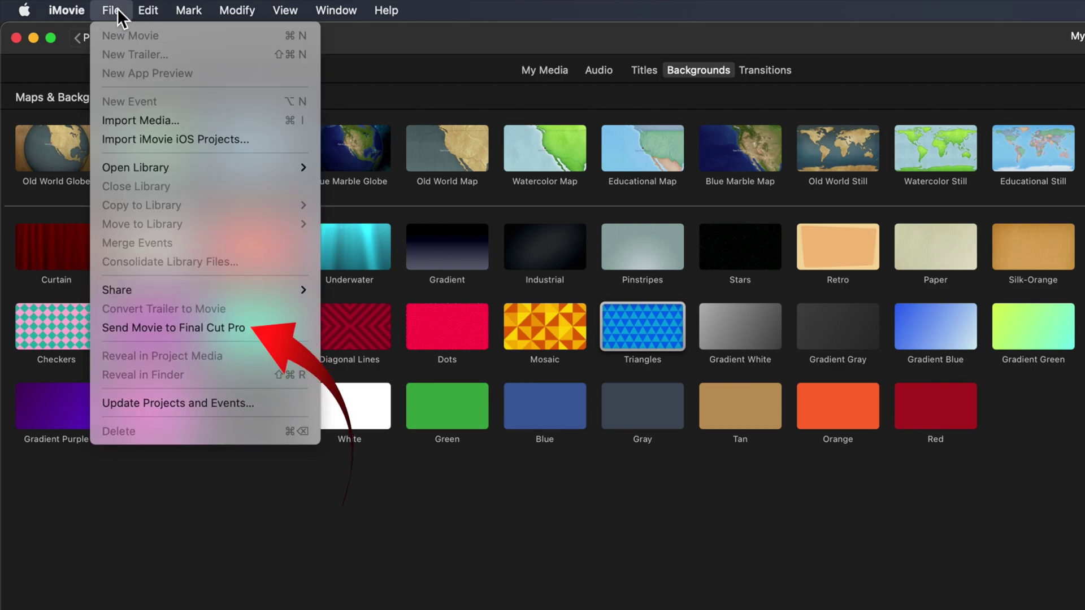
left_click(166, 326)
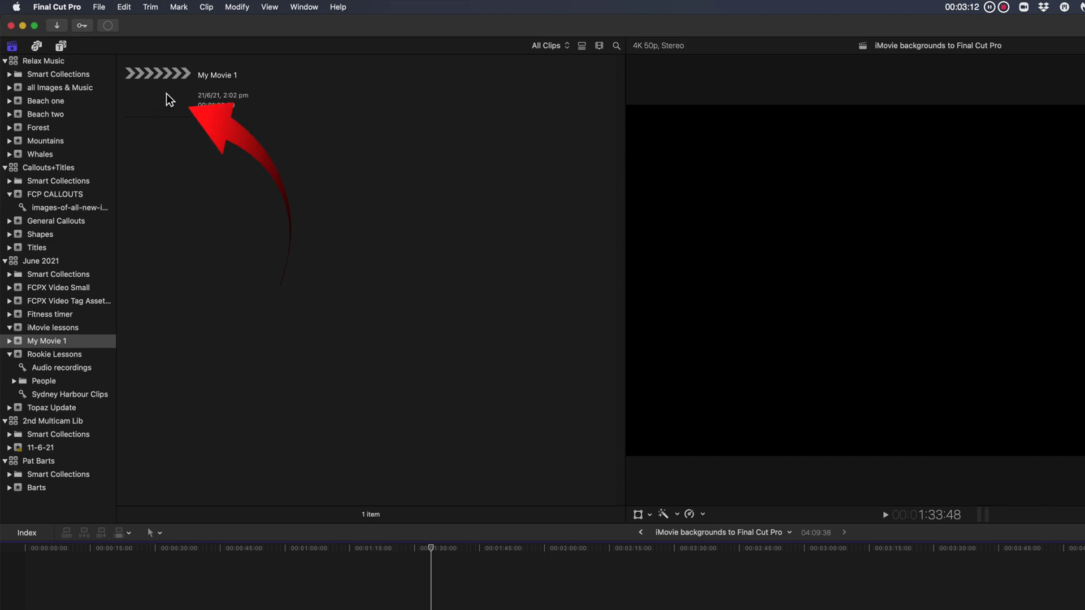
Open My Movie 1, set the Old World Globe end location to Paris, and preview the route.
double_click(167, 94)
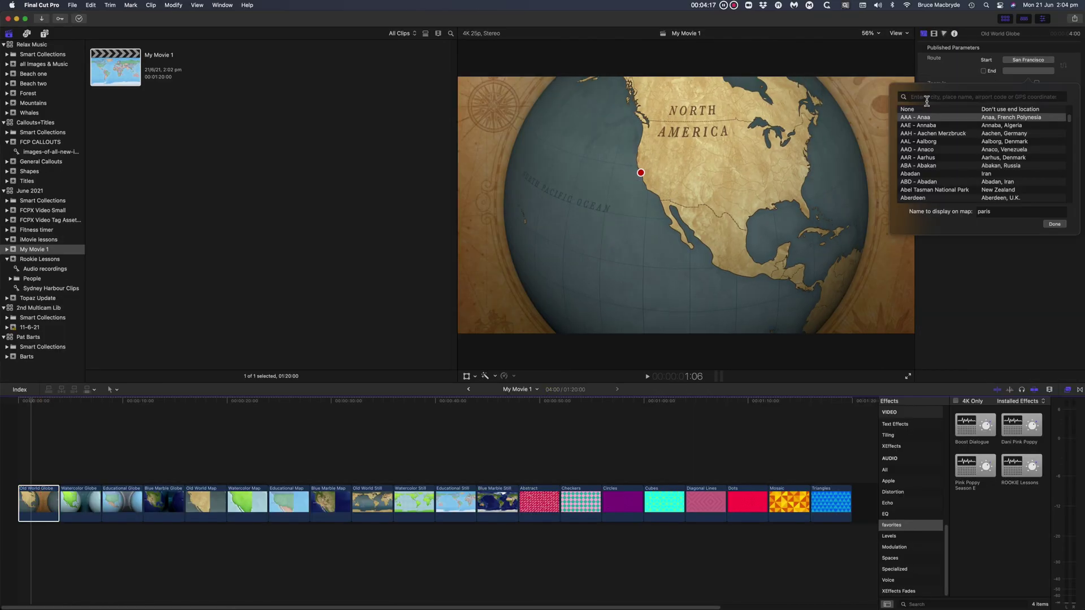
type("paris")
double_click(916, 166)
key("space")
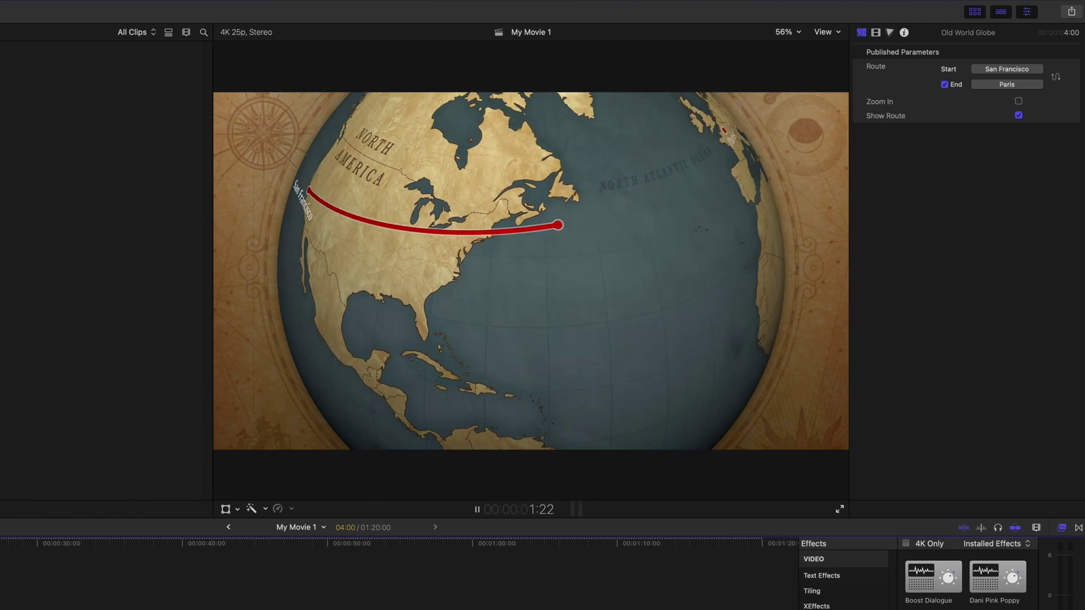
key("space")
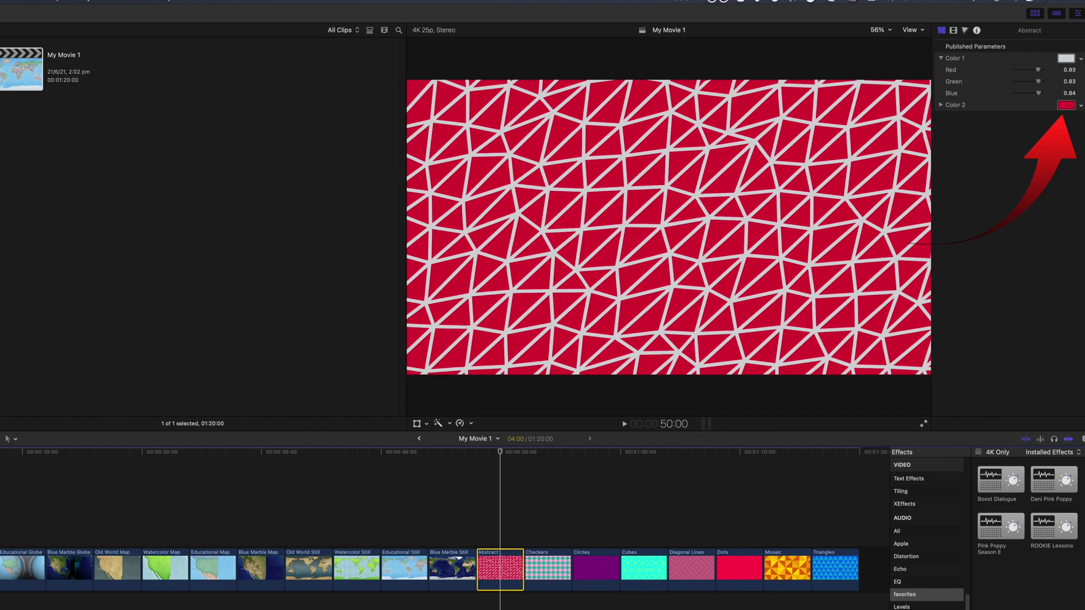
Keyframe the Checkers colours, cyan for Color 2 and purple for Color 1, then play it back.
left_click(1066, 106)
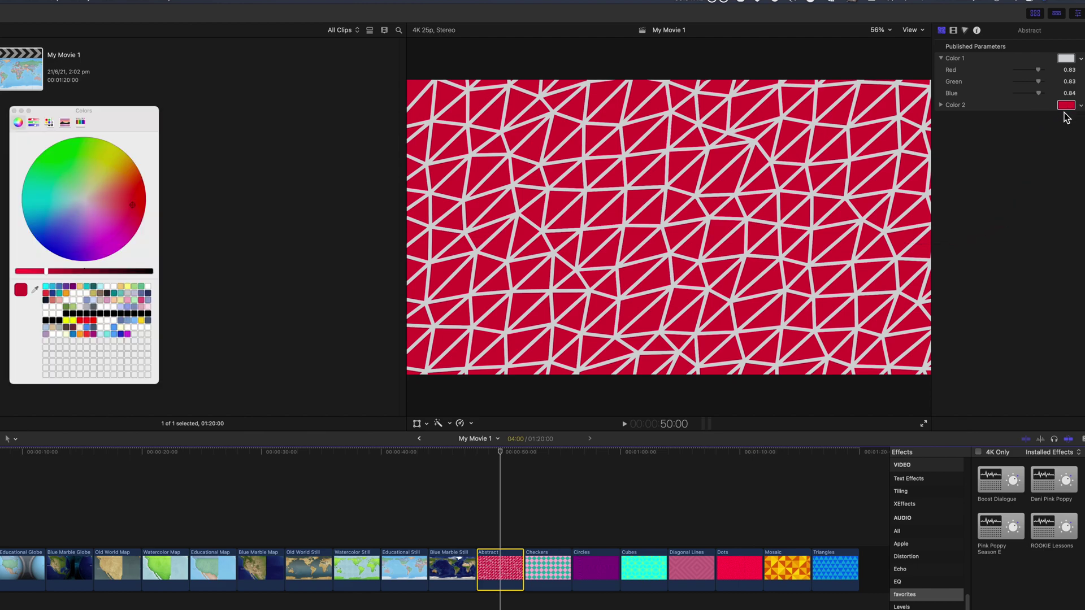
left_click(46, 200)
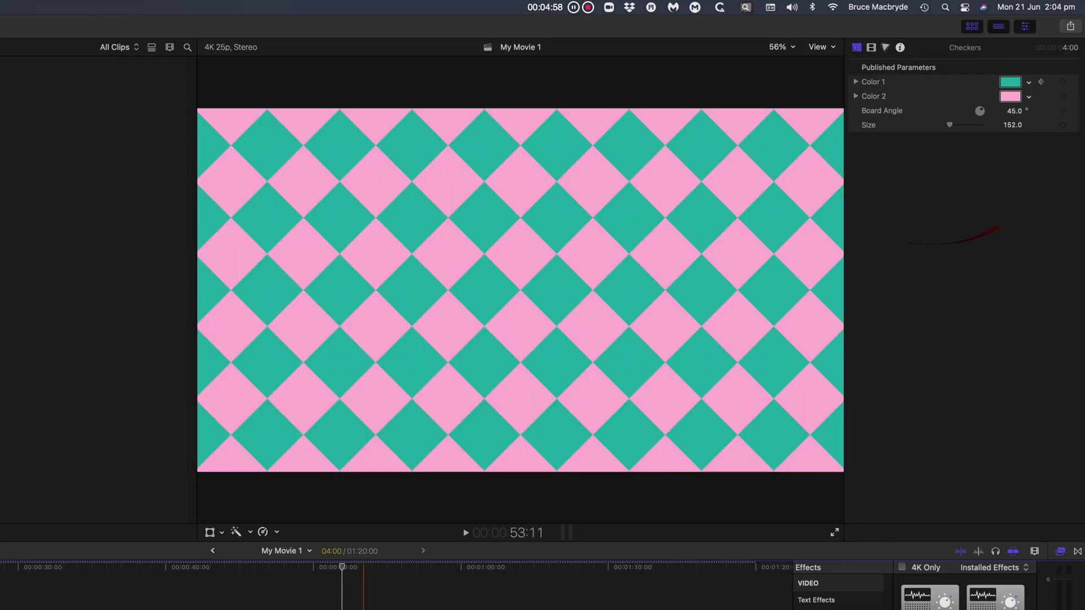
left_click(1062, 96)
left_click(380, 573)
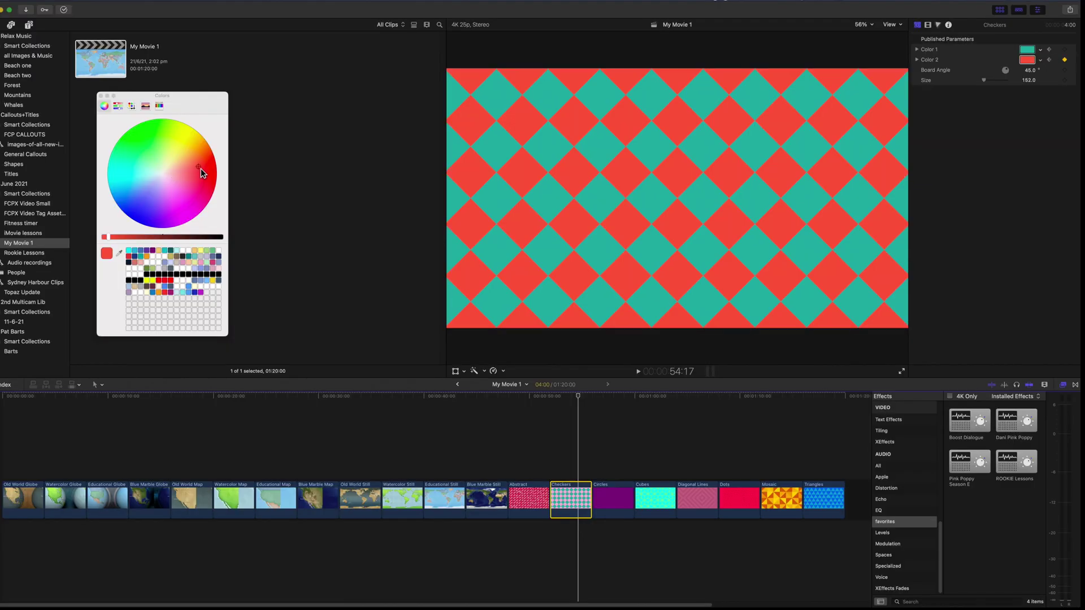
left_click(1028, 51)
left_click(149, 209)
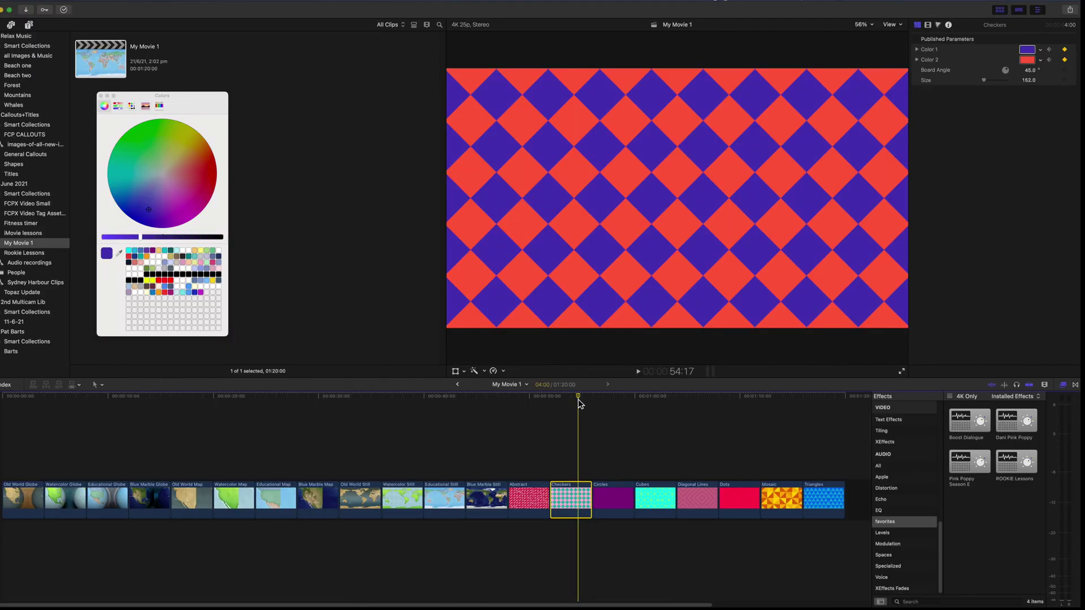
key("space")
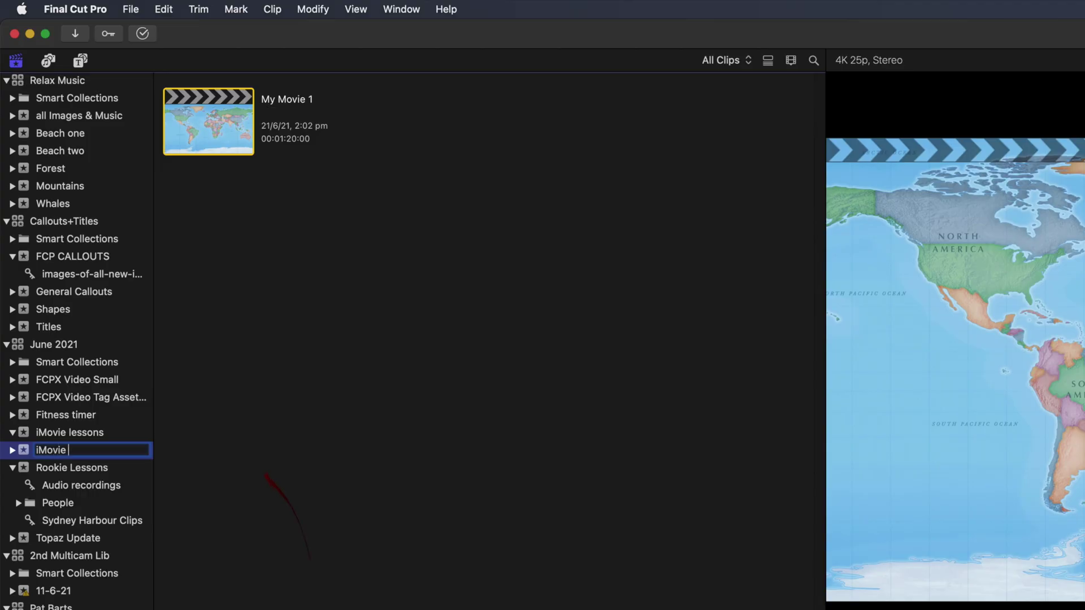
Rename the event and project to iMovie Backgrounds and drag the project onto FCP CALLOUTS.
type("backg")
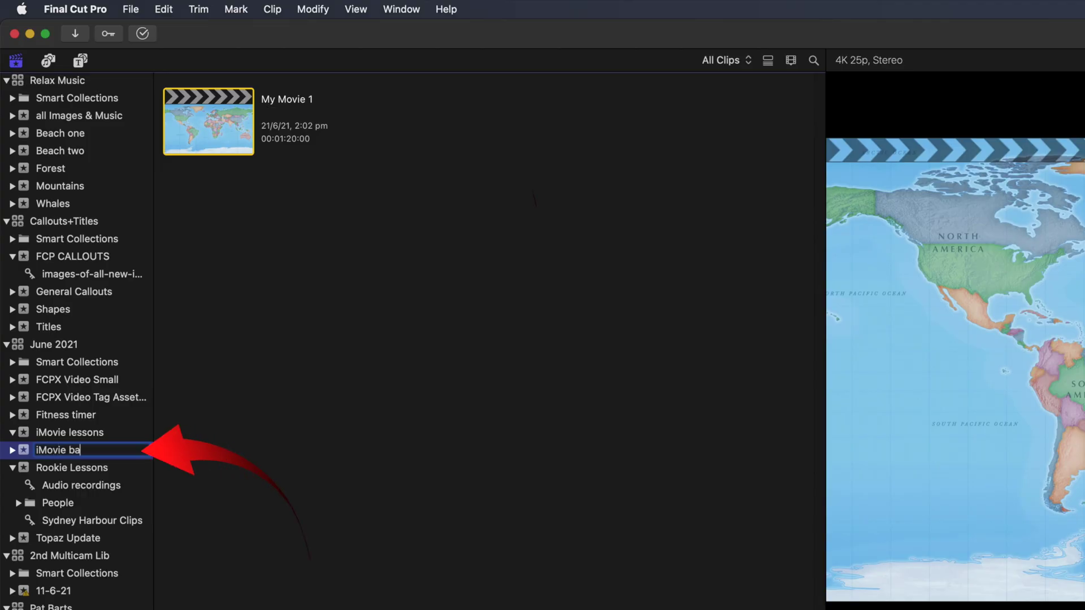
type("rounds")
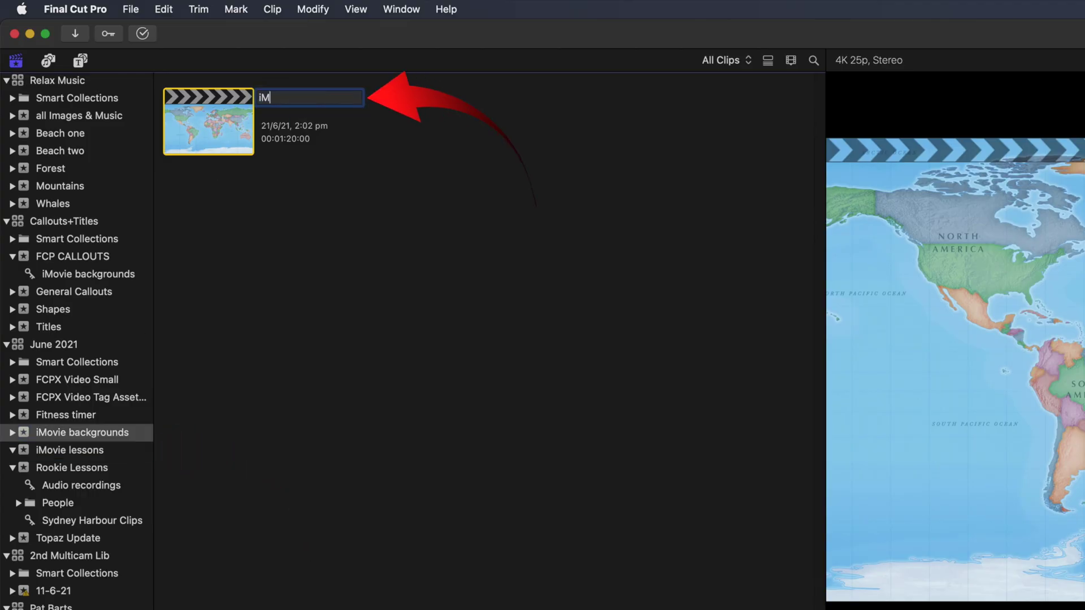
type("Backgrou")
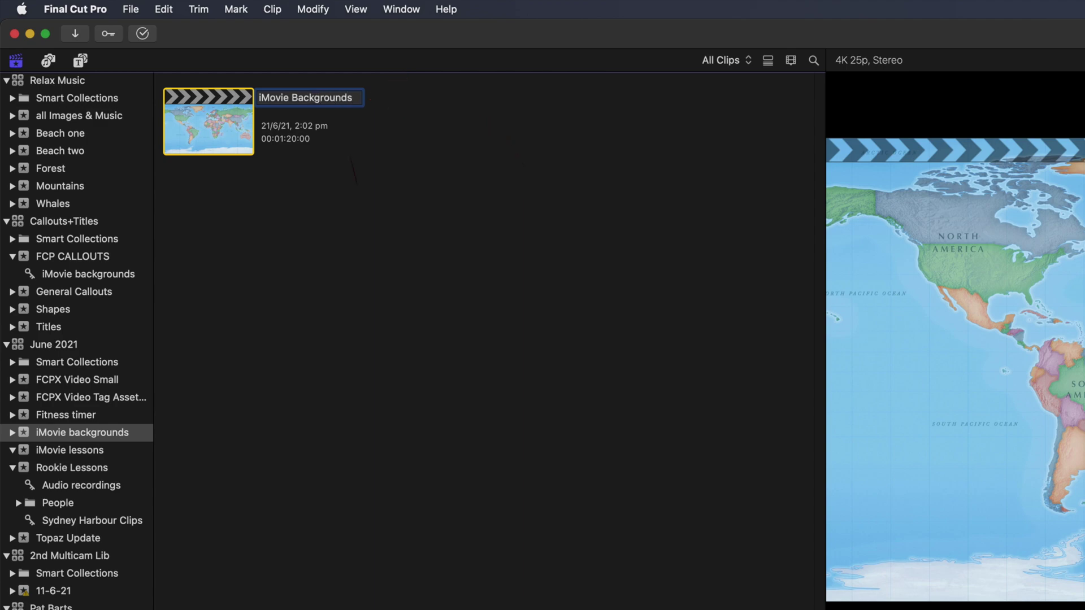
type("nds")
left_click_drag(209, 121, 114, 261)
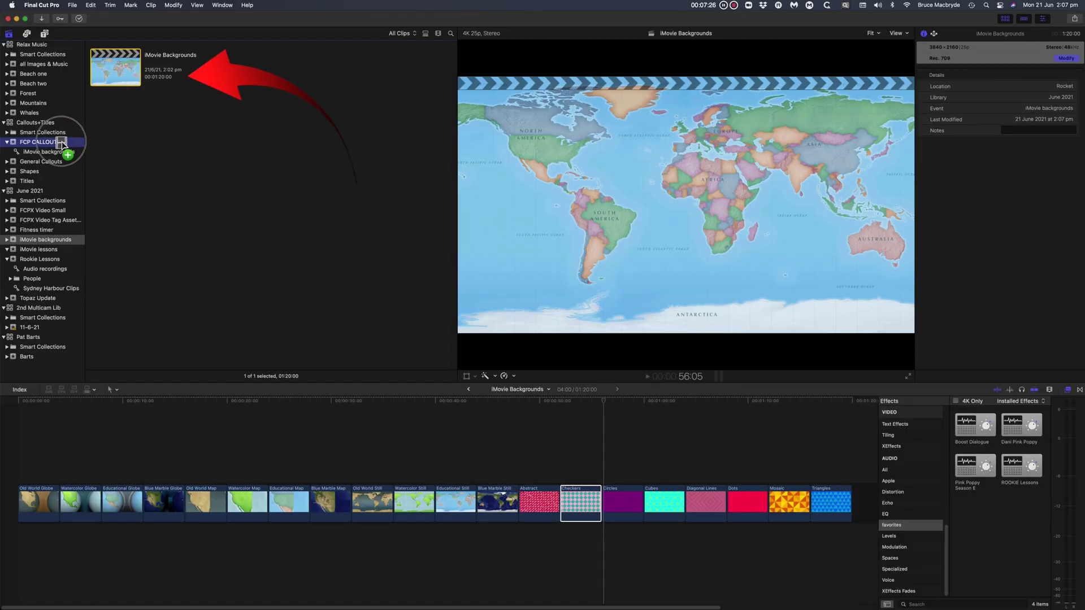
left_click_drag(63, 143, 63, 143)
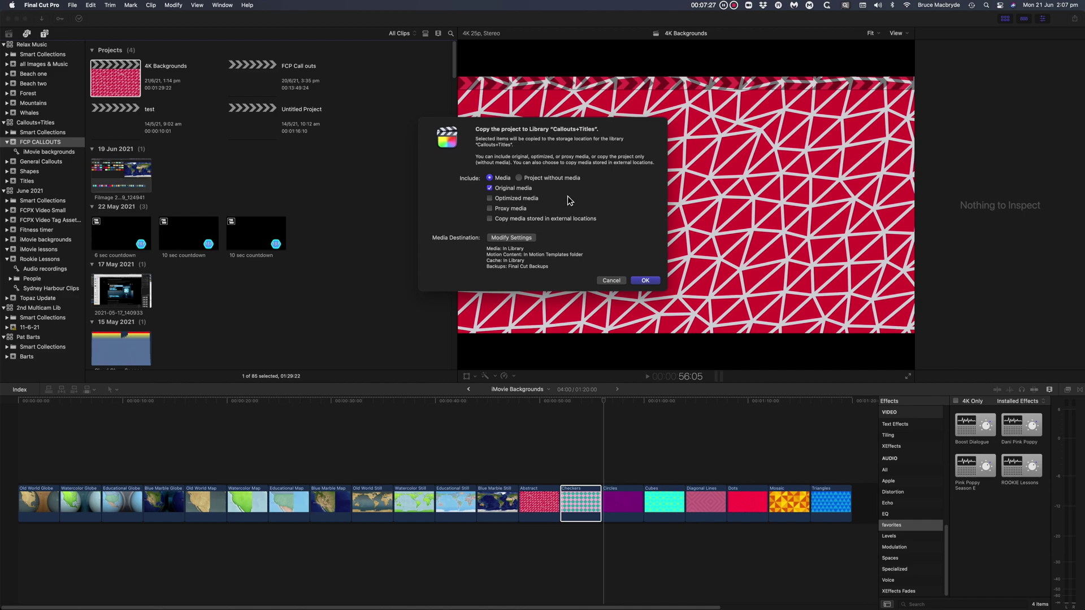
Confirm the copy, open the copied iMovie Backgrounds project, and verify 3840×2160 at 25p.
left_click(645, 281)
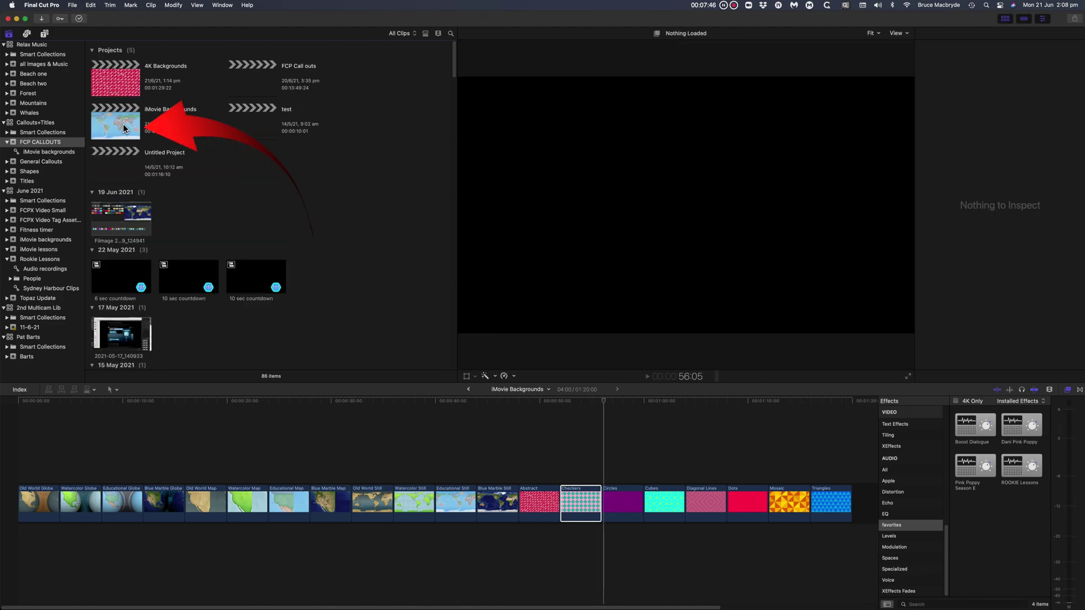
left_click(124, 127)
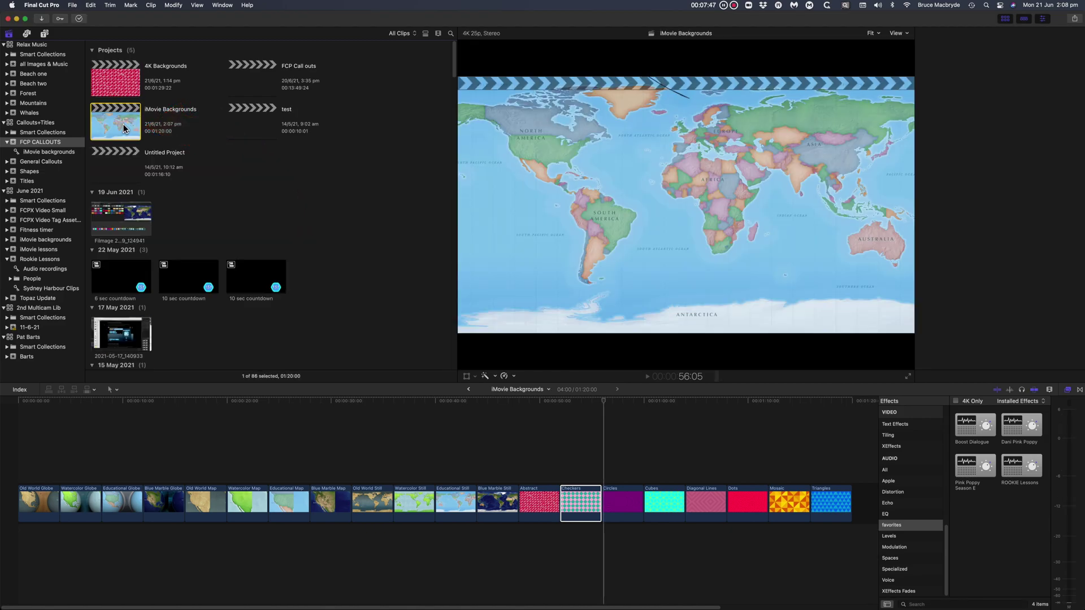
left_click(852, 32)
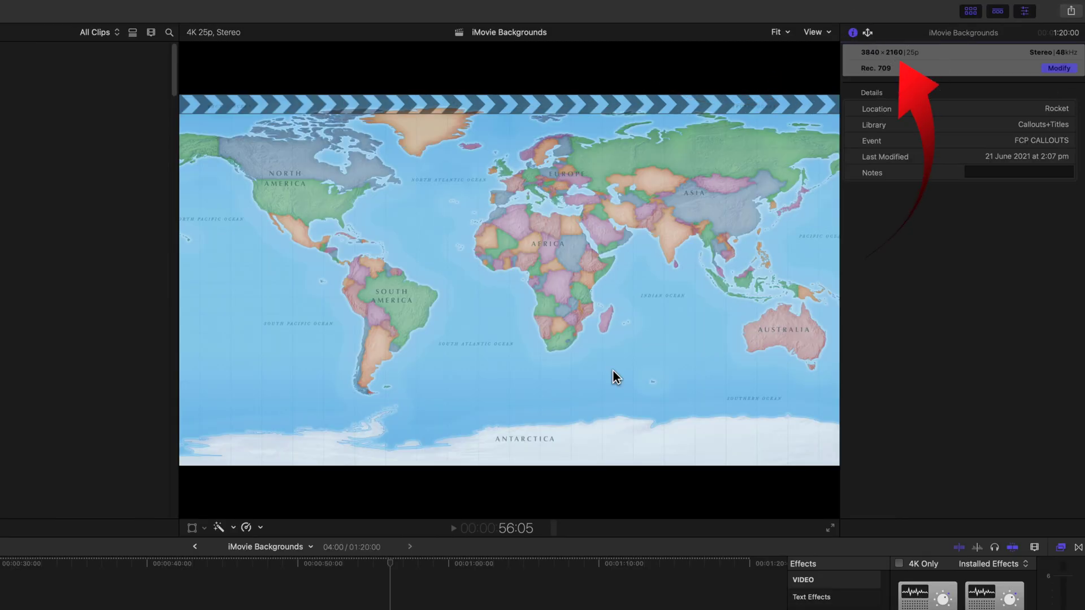
left_click(38, 503)
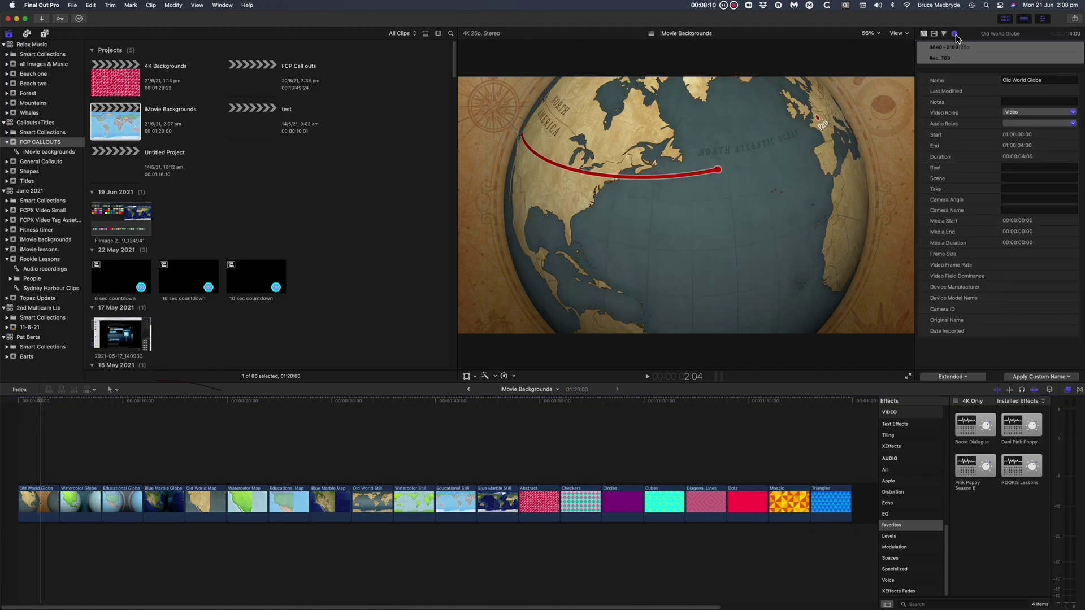